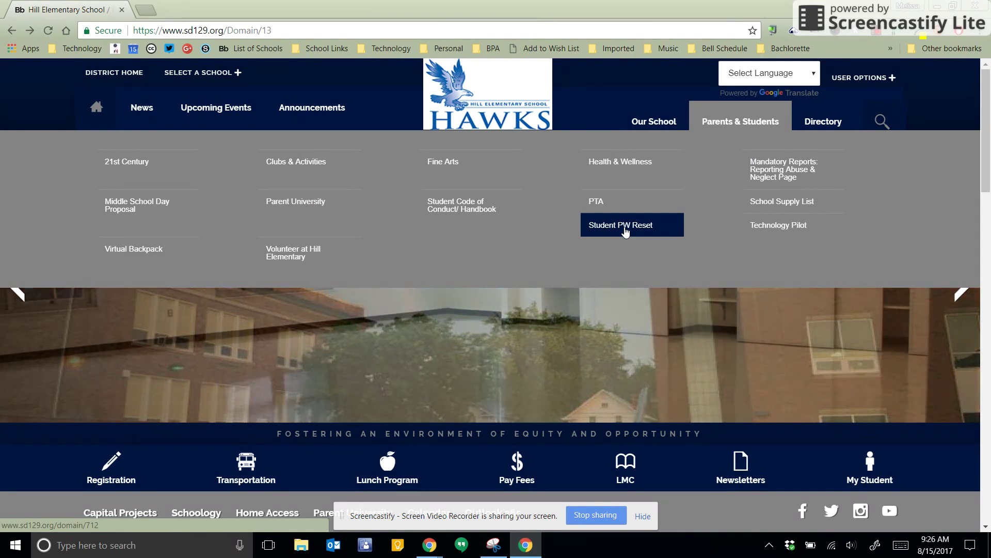
# - Go to the Student PW Reset page under Parents & Students
pyautogui.click(625, 231)
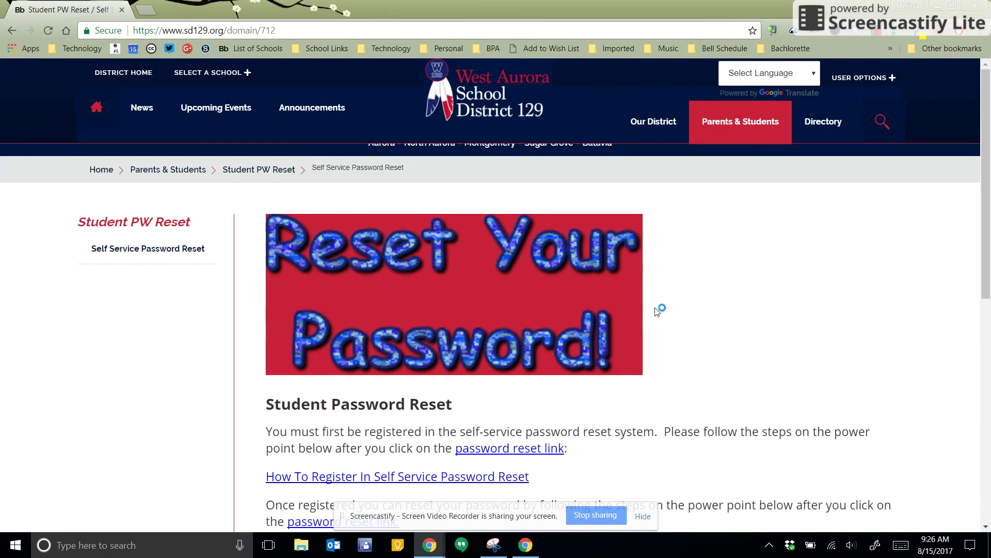
# - Sign in to the AUP form as student Chief Blackhawk
pyautogui.scroll(-2, 657, 312)
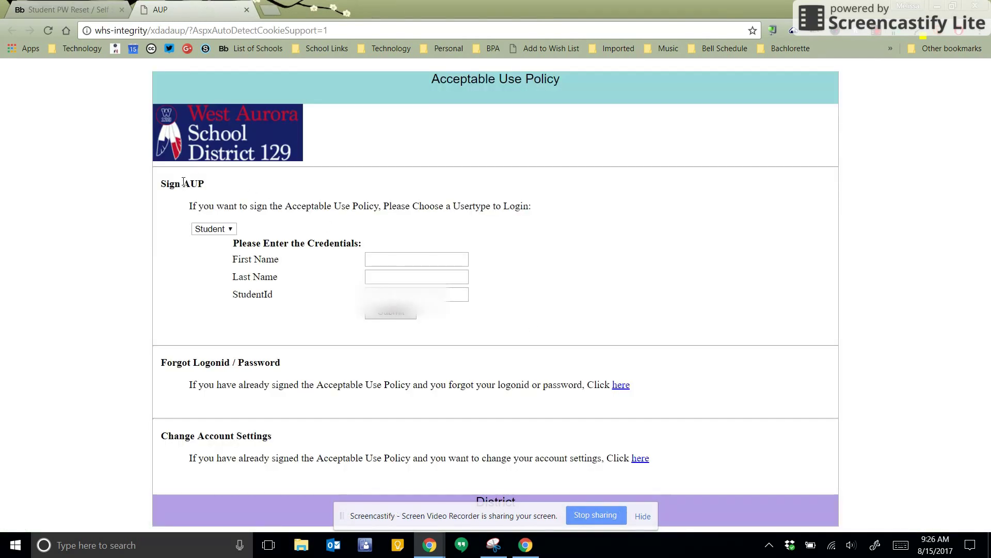
pyautogui.click(406, 261)
pyautogui.write('Chief')
pyautogui.press('Tab')
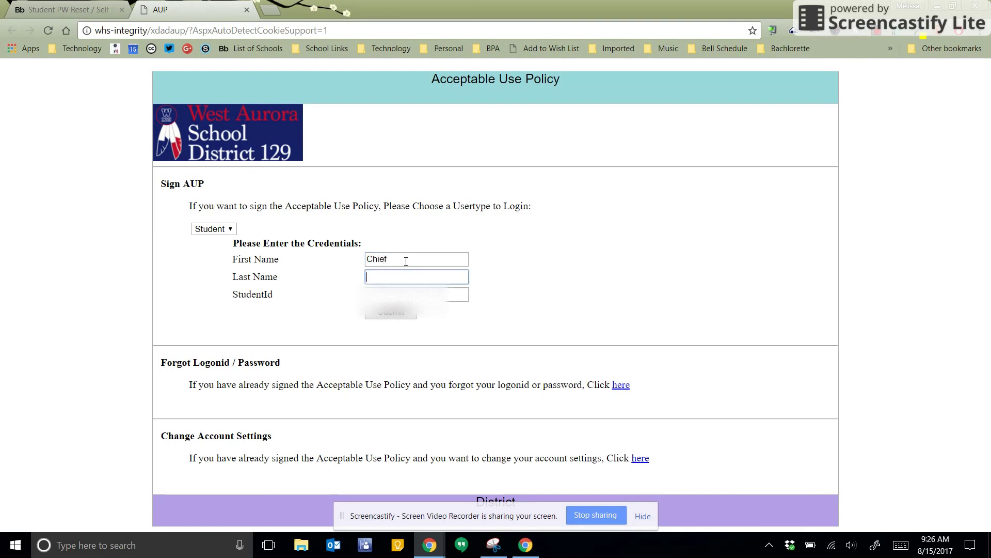
pyautogui.write('Bla')
pyautogui.write('ckhawk')
pyautogui.press('Tab')
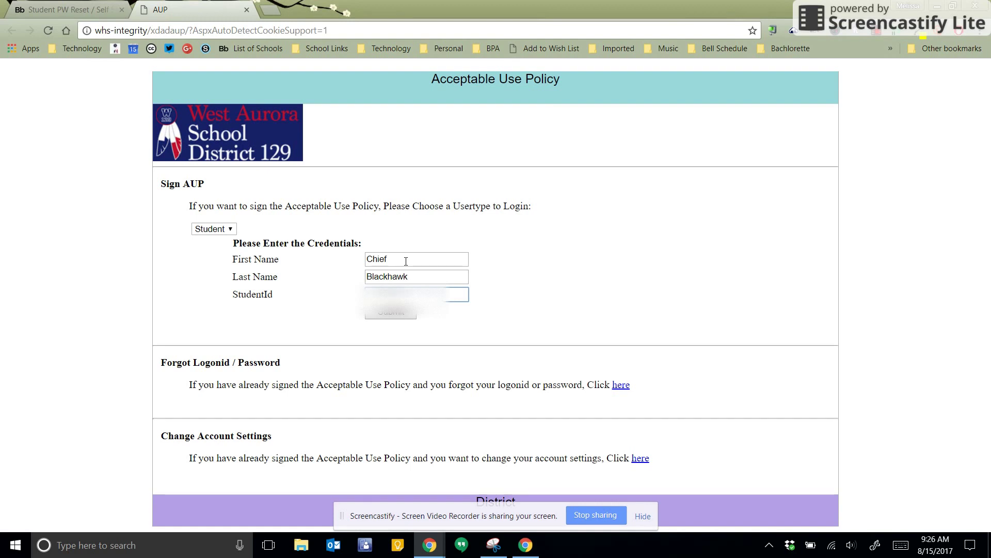
pyautogui.click(405, 316)
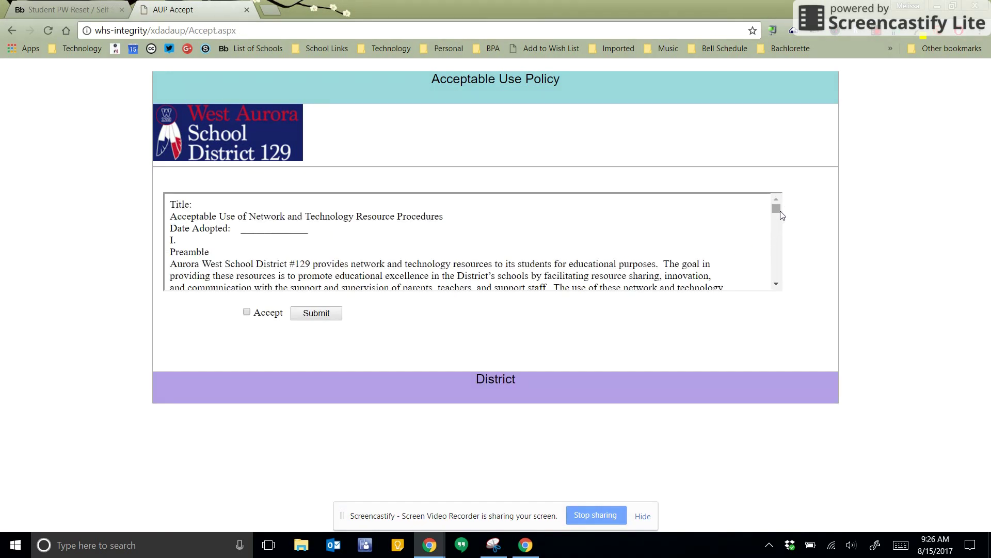
# - Read through the Acceptable Use Policy, then accept and submit it
pyautogui.moveTo(776, 207); pyautogui.dragTo(779, 275)
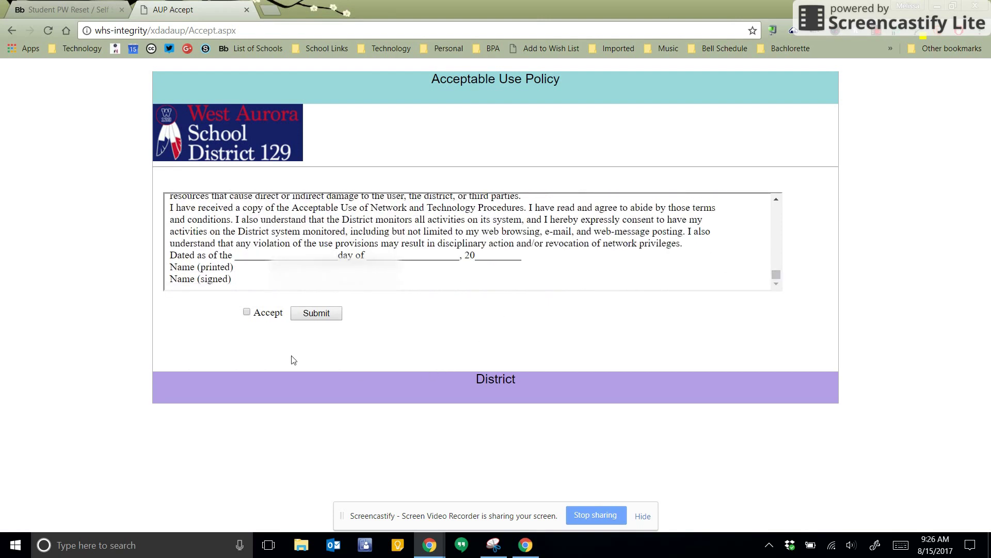
pyautogui.click(247, 312)
pyautogui.click(313, 315)
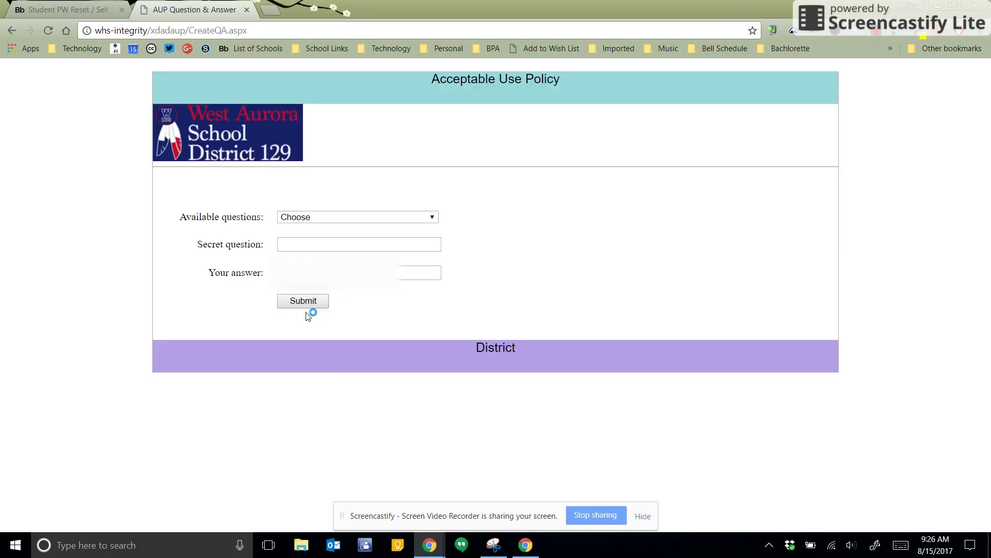
# - Choose 'What is your favorite color?' as the secret question, answer it, and submit
pyautogui.click(310, 220)
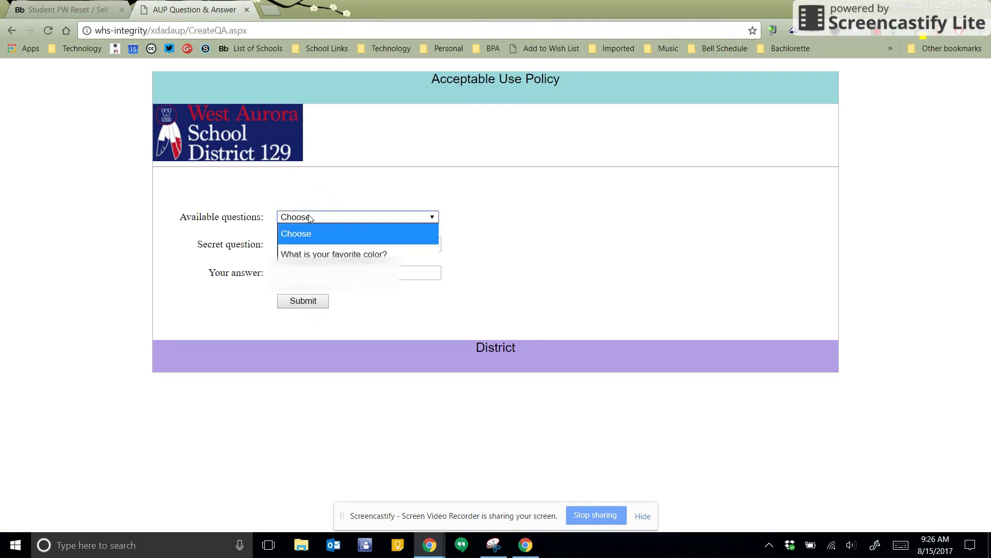
pyautogui.click(319, 255)
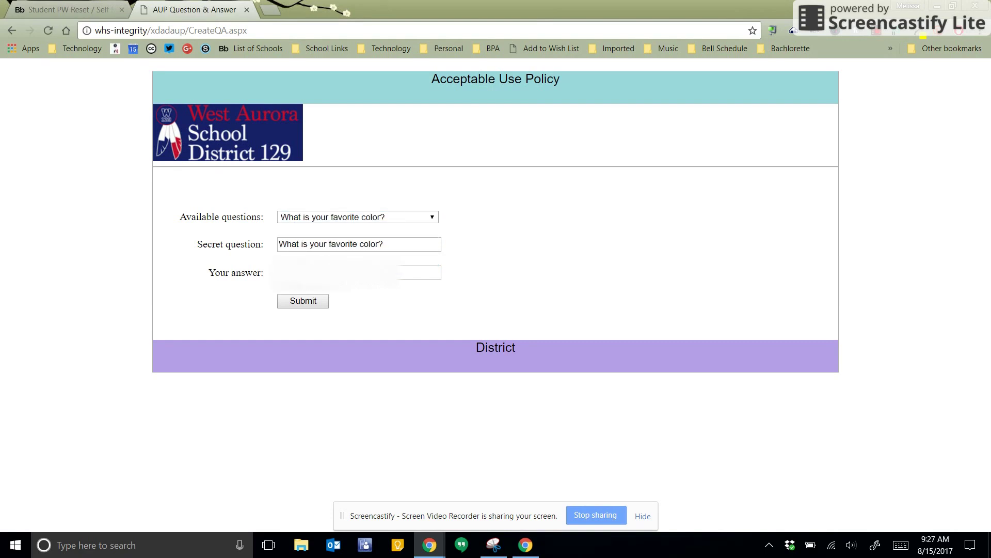
pyautogui.press('Tab')
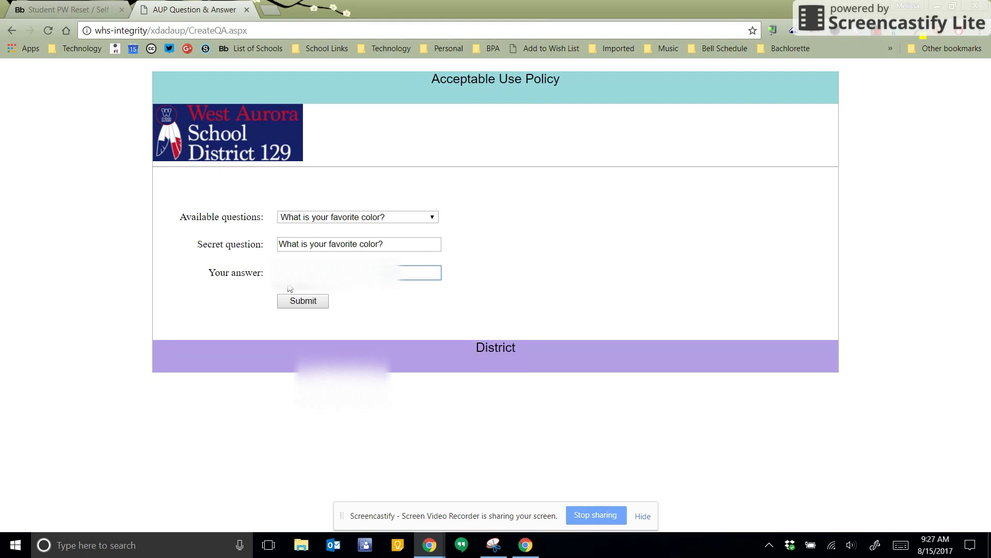
pyautogui.click(297, 304)
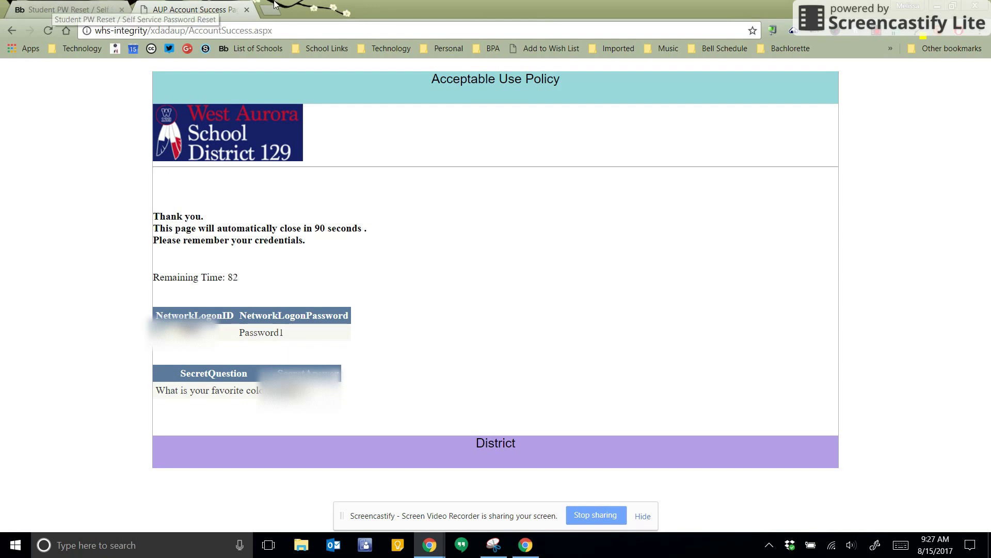
# - Close the AUP Account Success tab and start the forgotten logon ID/password recovery
pyautogui.click(247, 9)
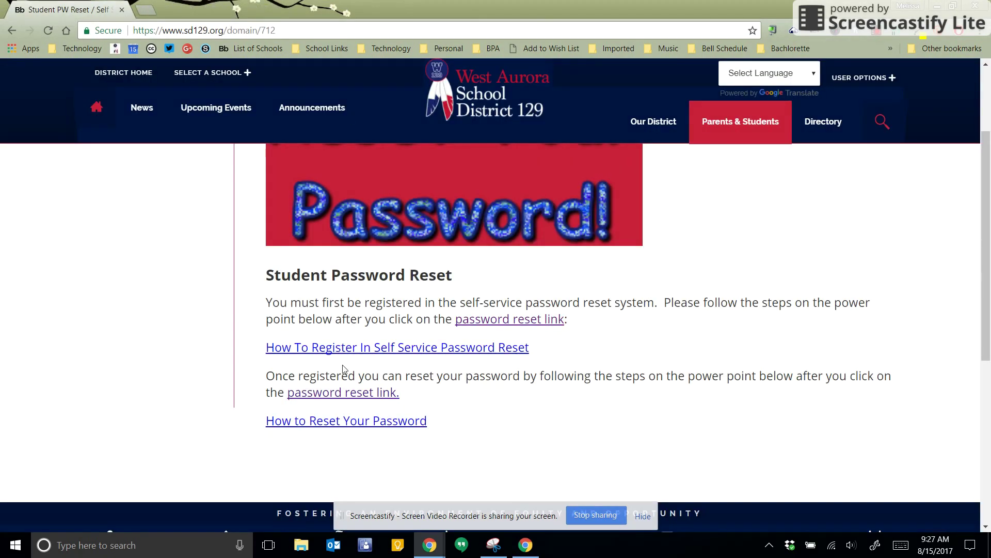
pyautogui.click(541, 323)
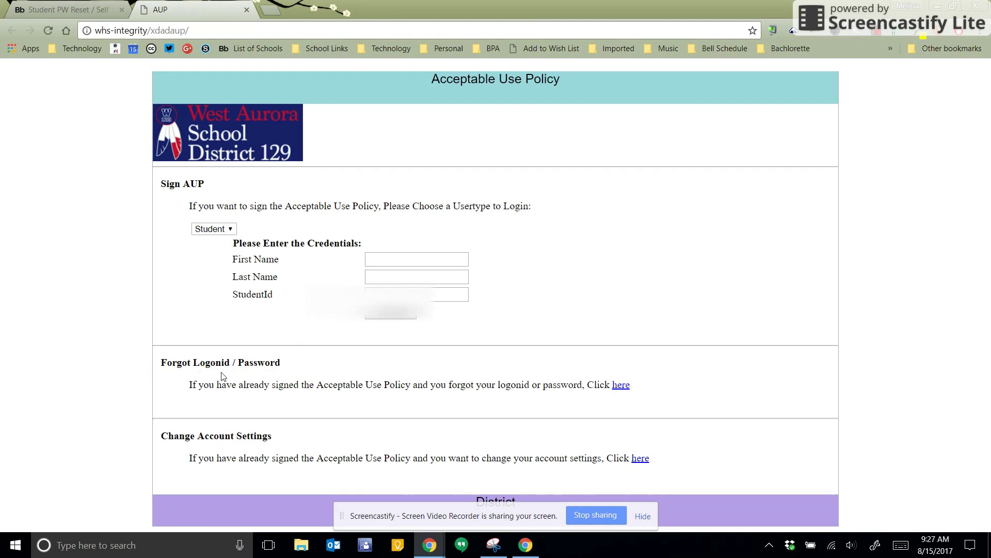
pyautogui.click(615, 387)
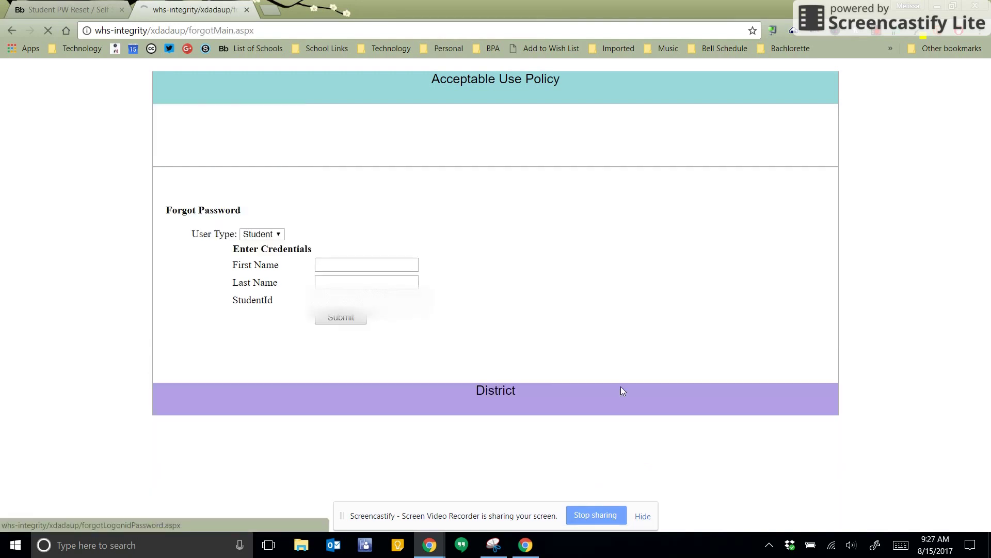
# - Verify student Chief Blackhawk's name, then submit the logon ID and secret answer
pyautogui.click(351, 269)
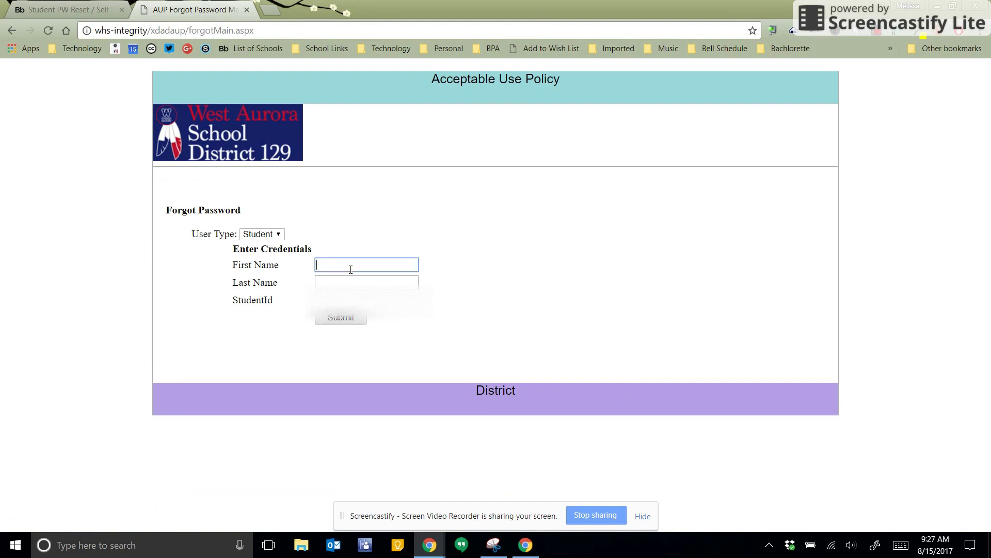
pyautogui.write('Chief')
pyautogui.press('Tab')
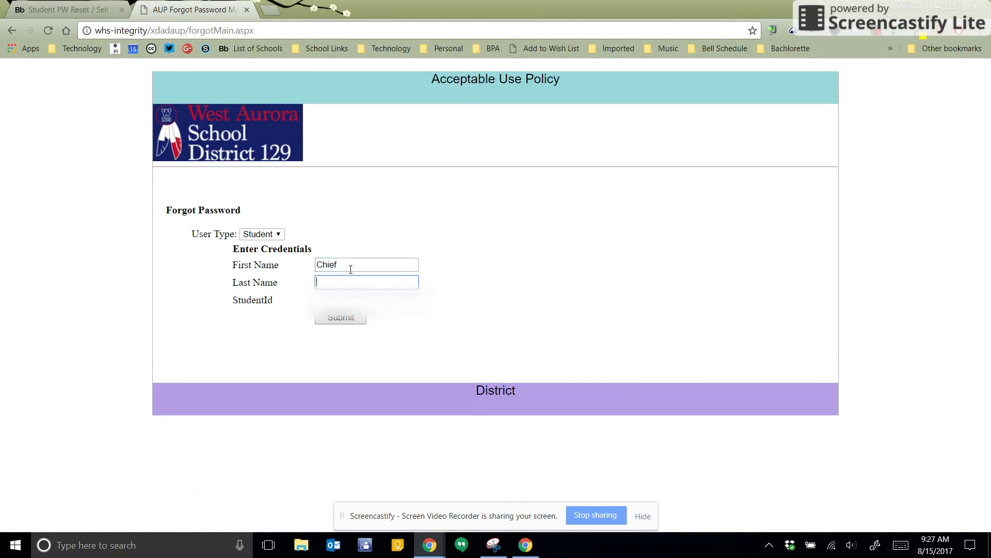
pyautogui.write('Blackhawk')
pyautogui.press('Tab')
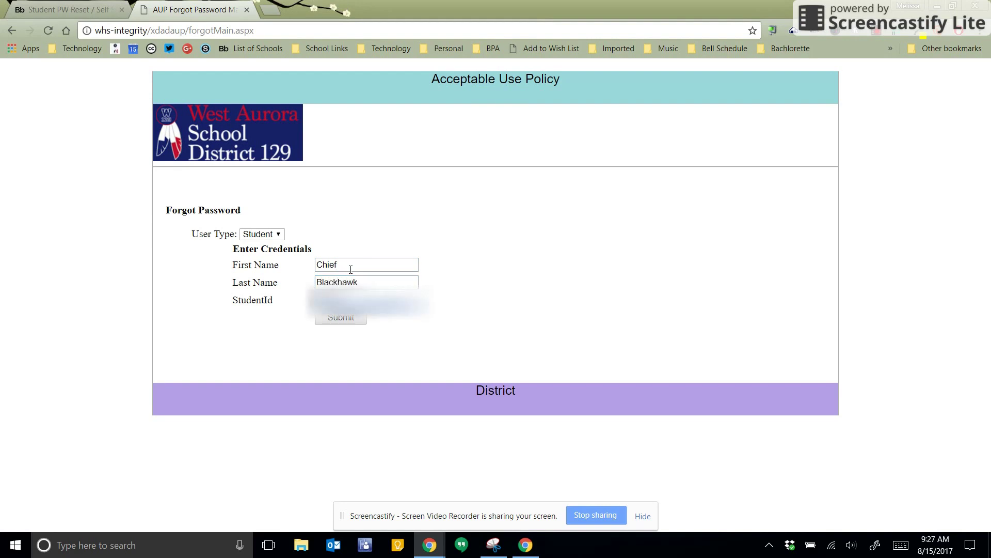
pyautogui.click(340, 319)
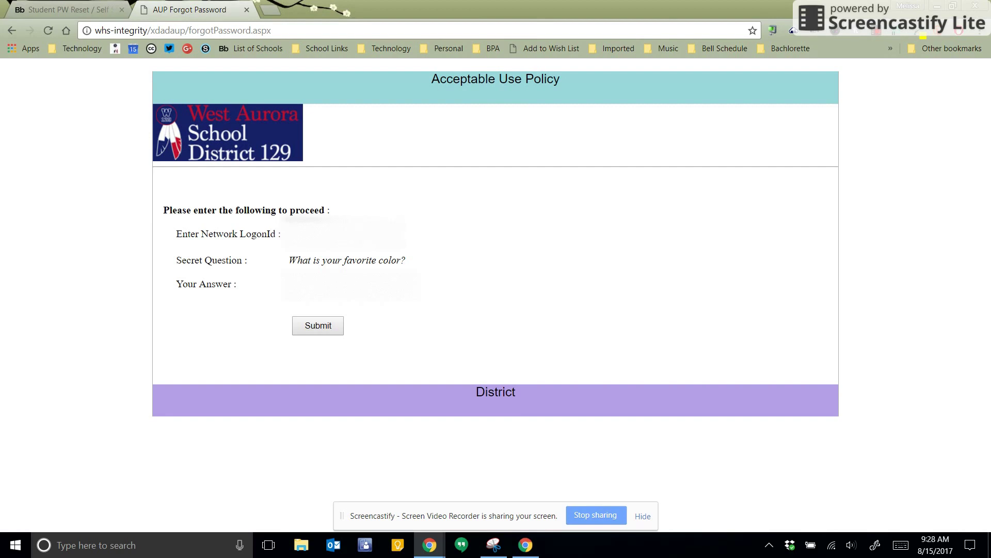
pyautogui.click(308, 330)
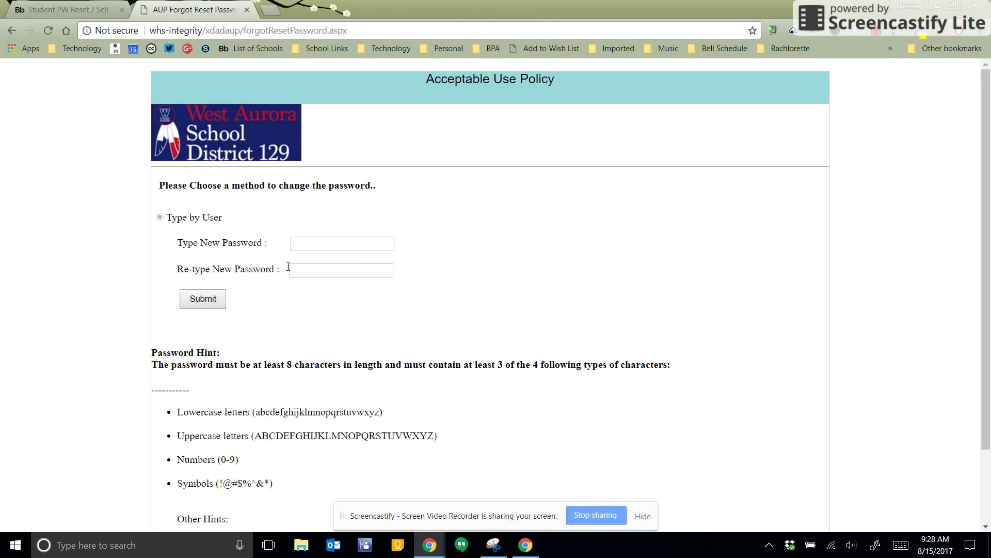
# - Enter the new password in both password fields and submit it
pyautogui.scroll(-3, 283, 313)
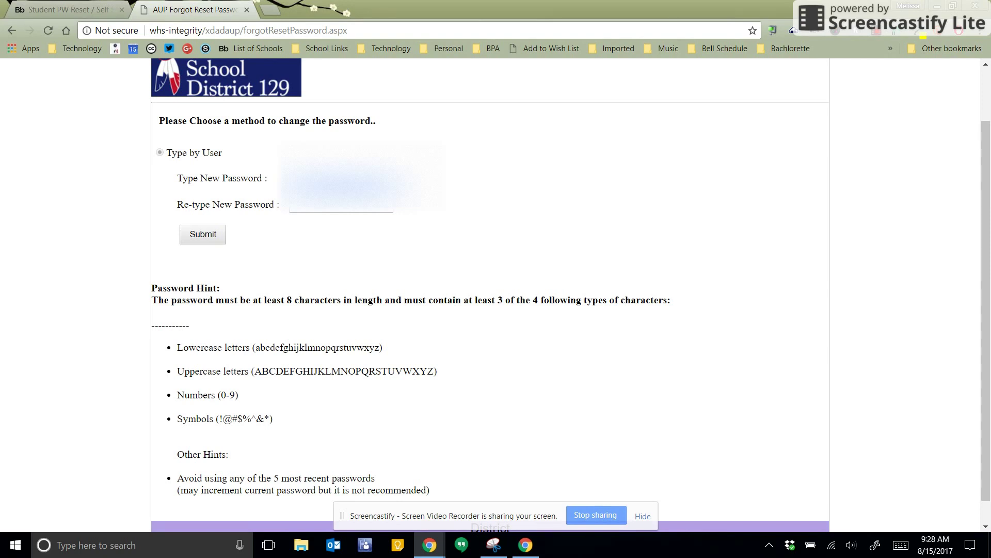
pyautogui.press('Tab')
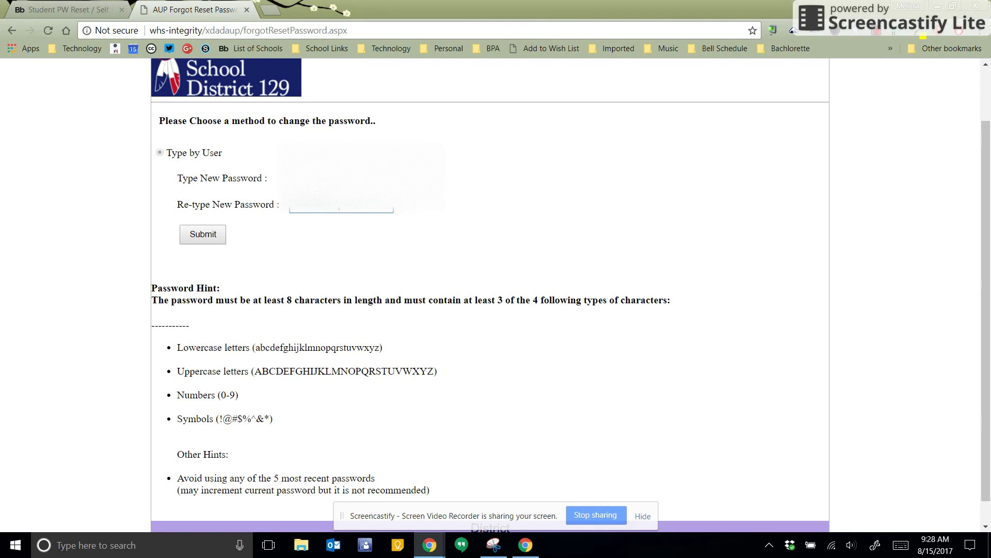
pyautogui.click(209, 234)
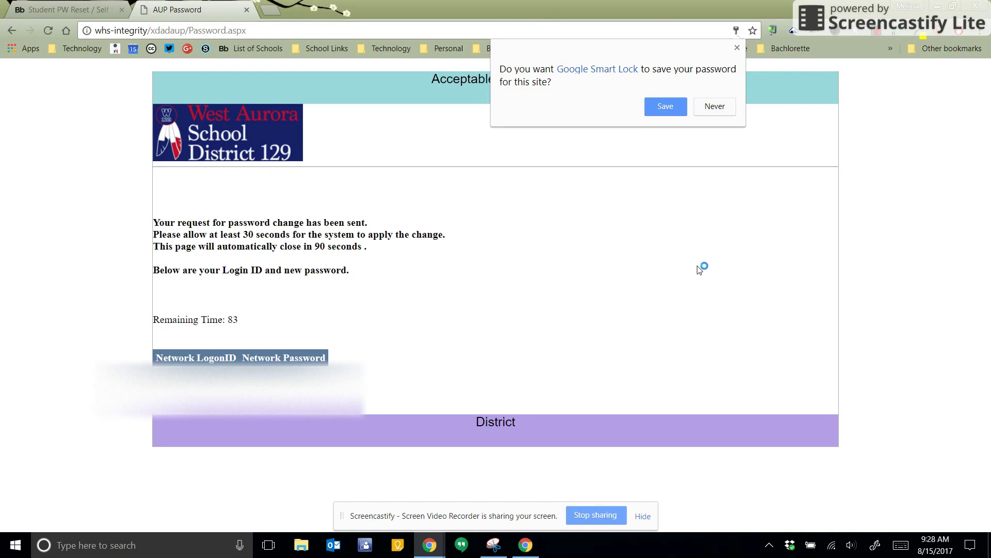
# - View the Password.aspx confirmation showing the Network LogonID and password
pyautogui.click(267, 4)
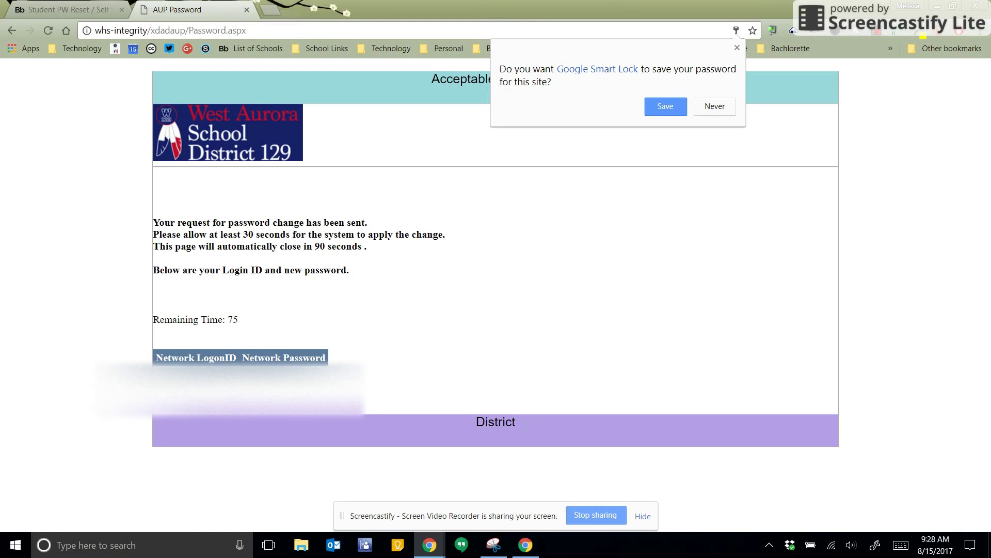